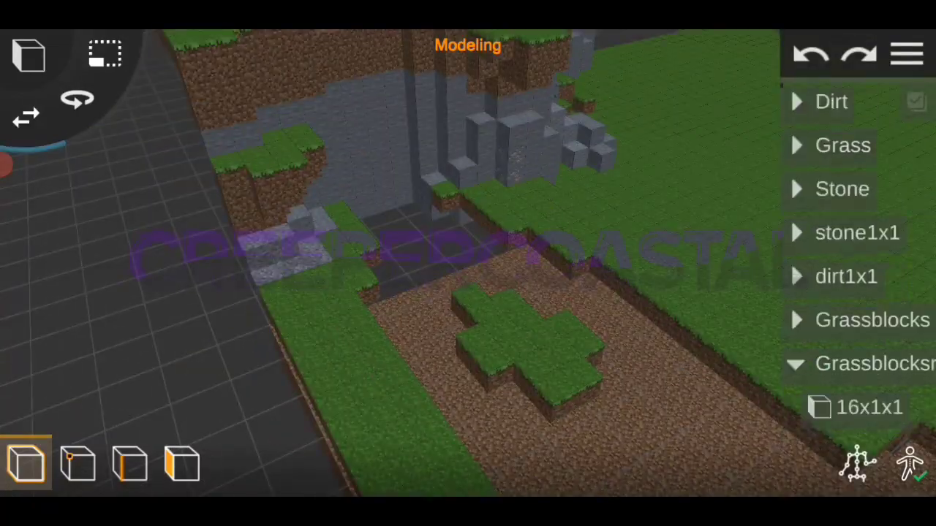
Scroll the outliner and select a 1x1 grass block copy beside the dirt path
scroll(855, 256, "down", 5)
left_click(877, 428)
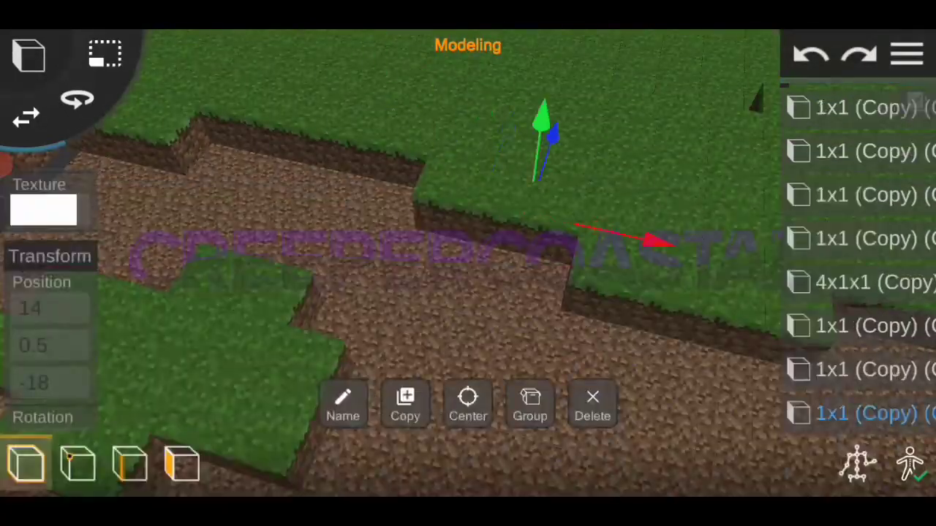
Confirm 15 as the block's position value, then toggle the main project menu open and closed
key("Return")
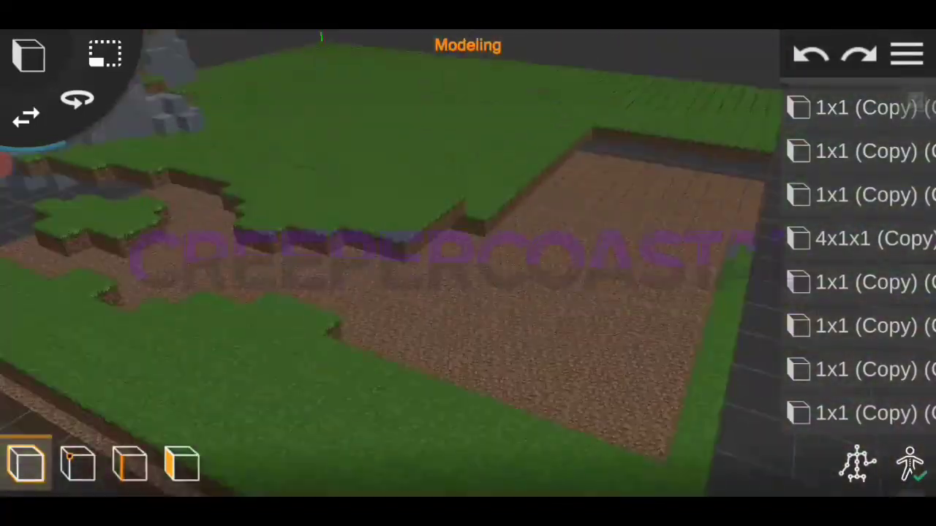
left_click(906, 55)
left_click(907, 55)
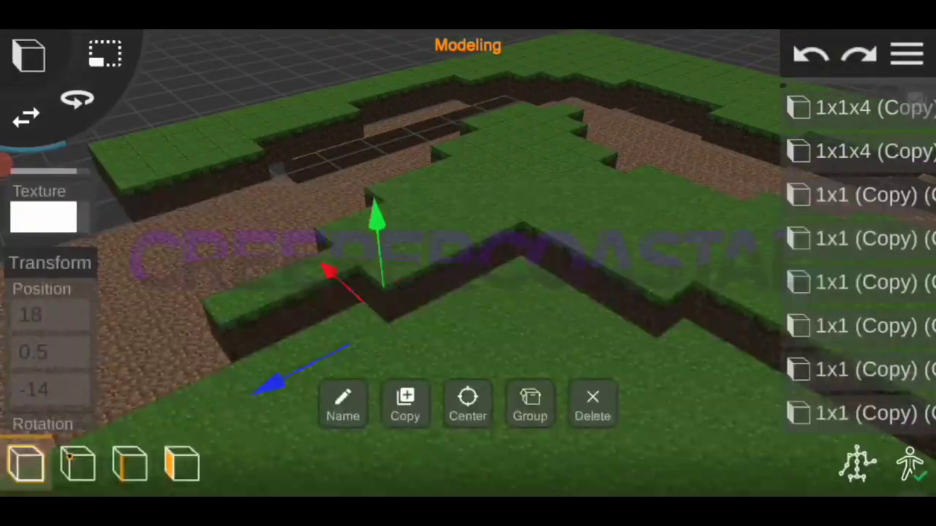
Enter 17 as a grass block's position value and drag another block further along the path
type("17")
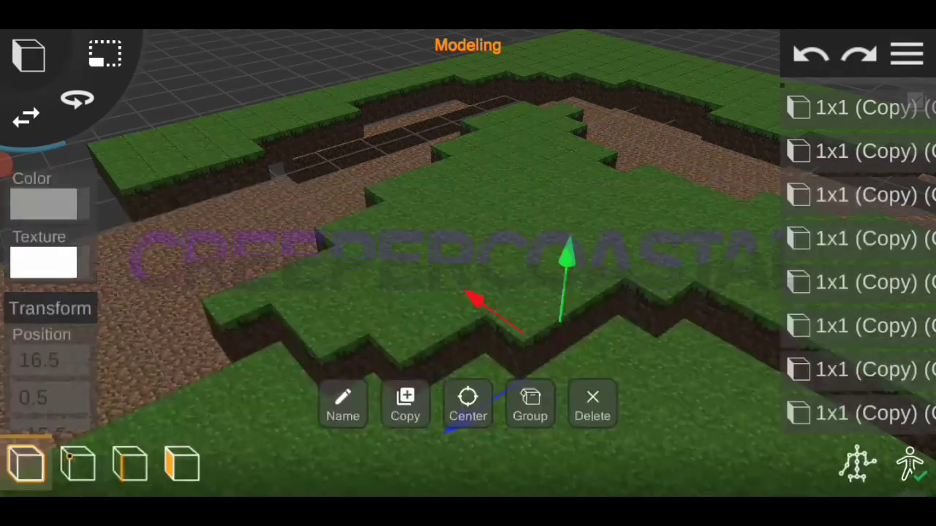
left_click_drag(473, 299, 370, 282)
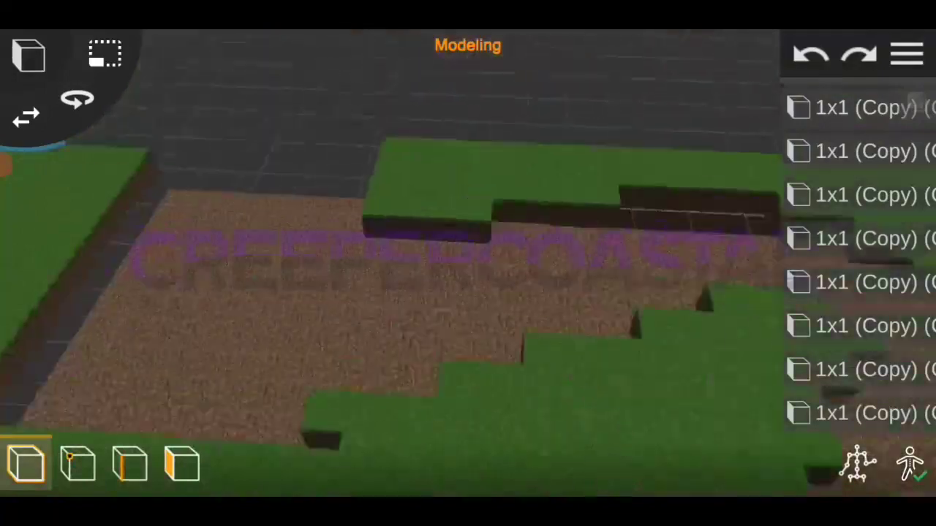
left_click(907, 54)
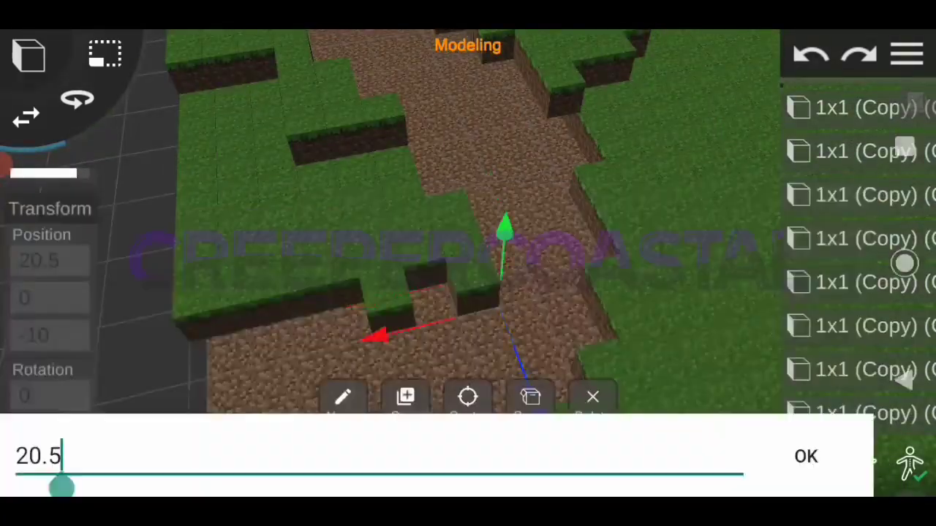
Apply X = 21 to one grass block and a new X position to the next
left_click(805, 457)
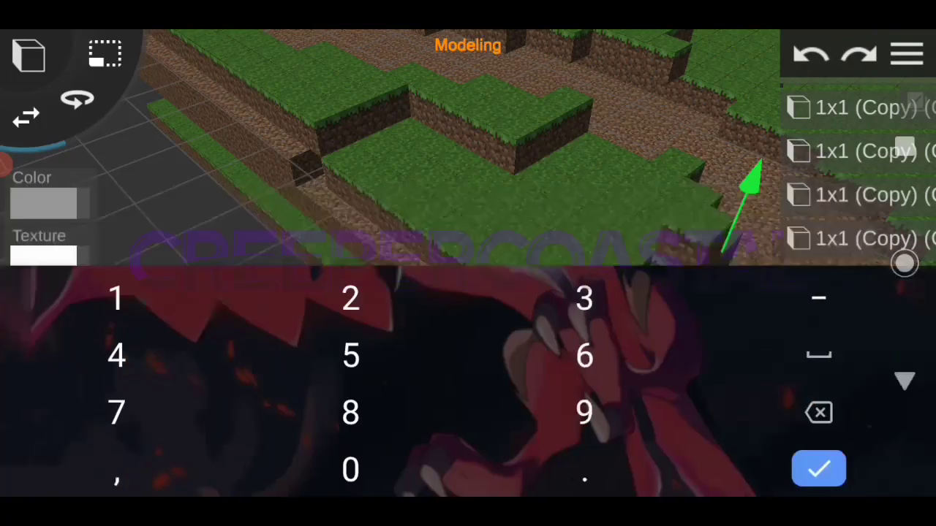
left_click(819, 469)
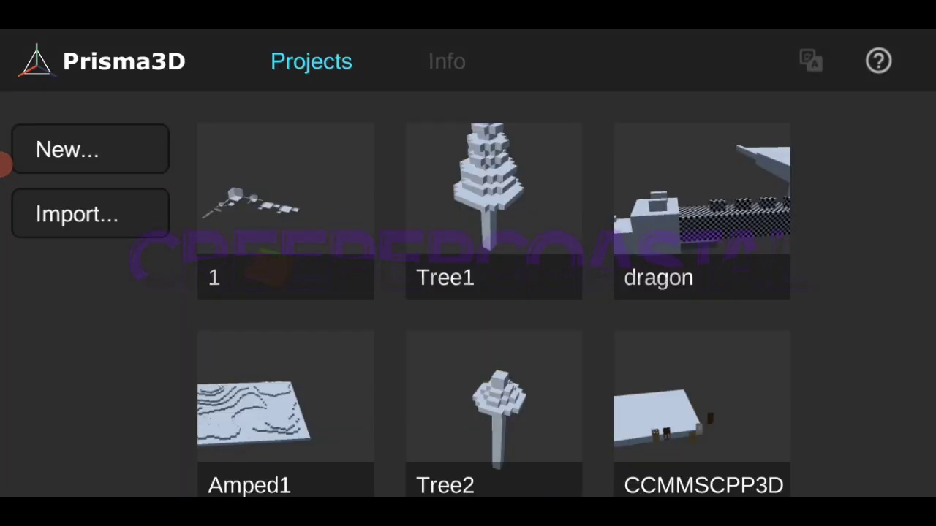
Open a saved voxel project with 16x1x16 grass groups from the Projects gallery
left_click(62, 295)
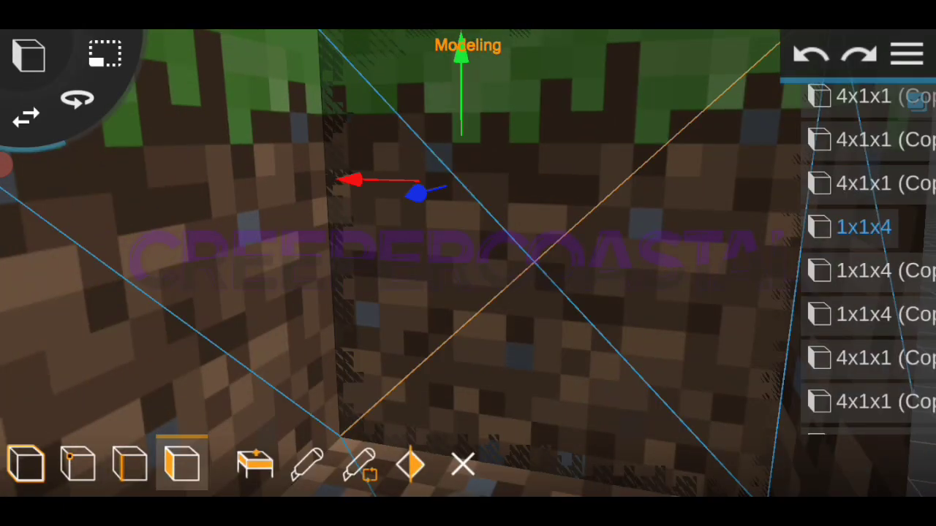
Select the 4x1x1 bars and a neighbouring 1x1 block, and set a position value to 1
left_click(878, 228)
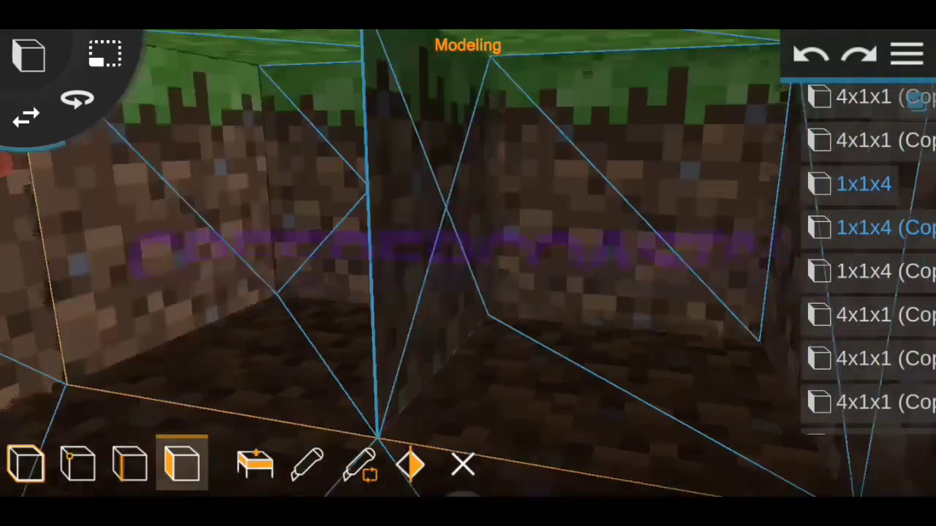
left_click(885, 259)
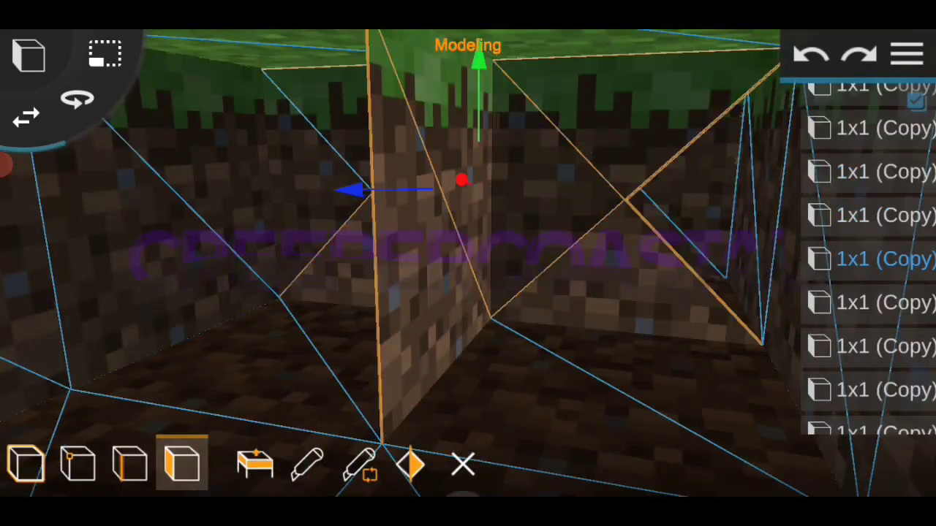
left_click(877, 227)
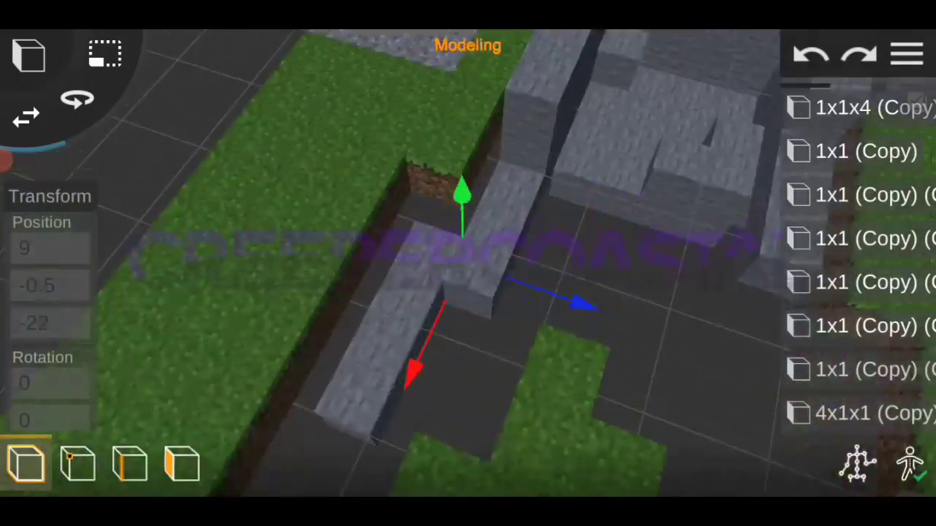
key("BackSpace")
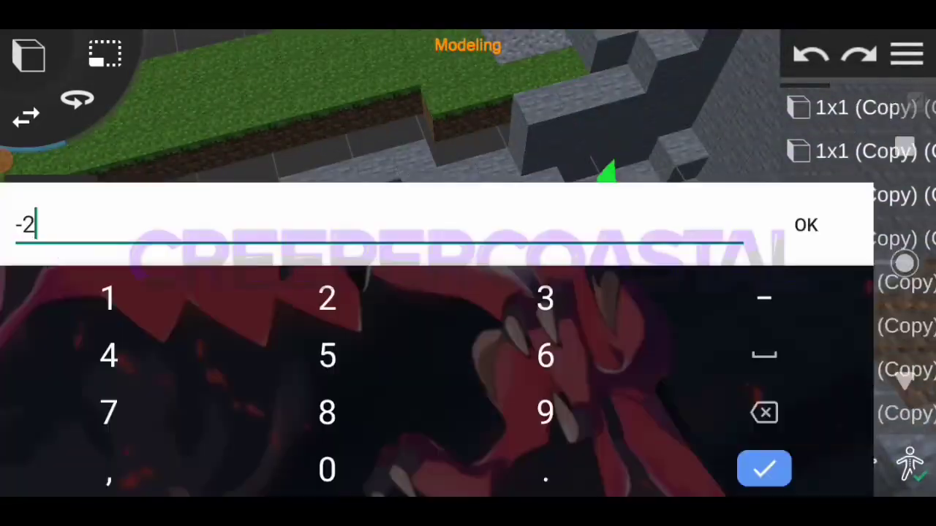
key("BackSpace")
type("1")
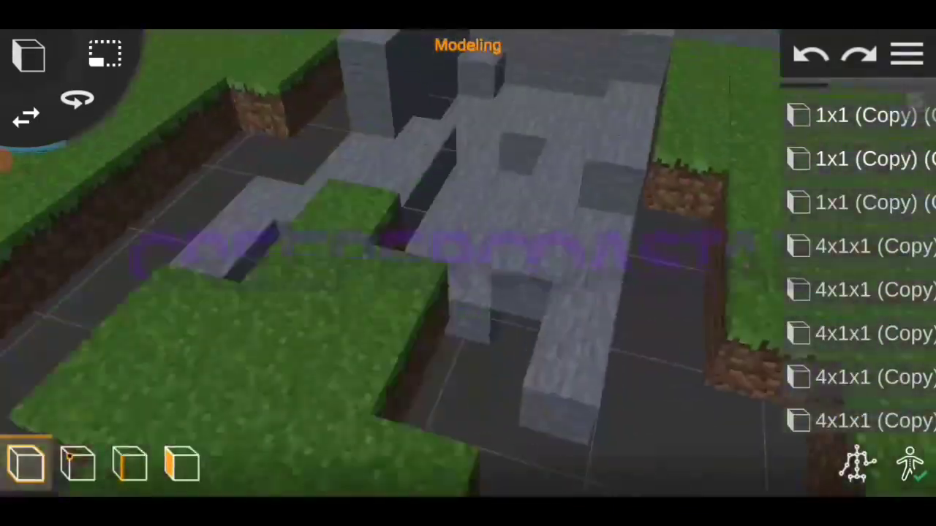
left_click(522, 188)
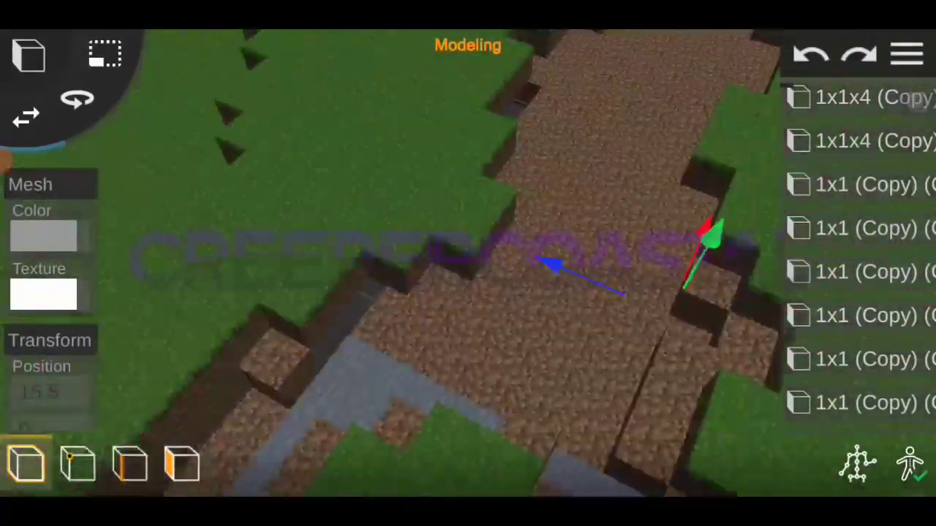
Move the 1x1x4 dirt bar copy to X position 14
left_click(866, 369)
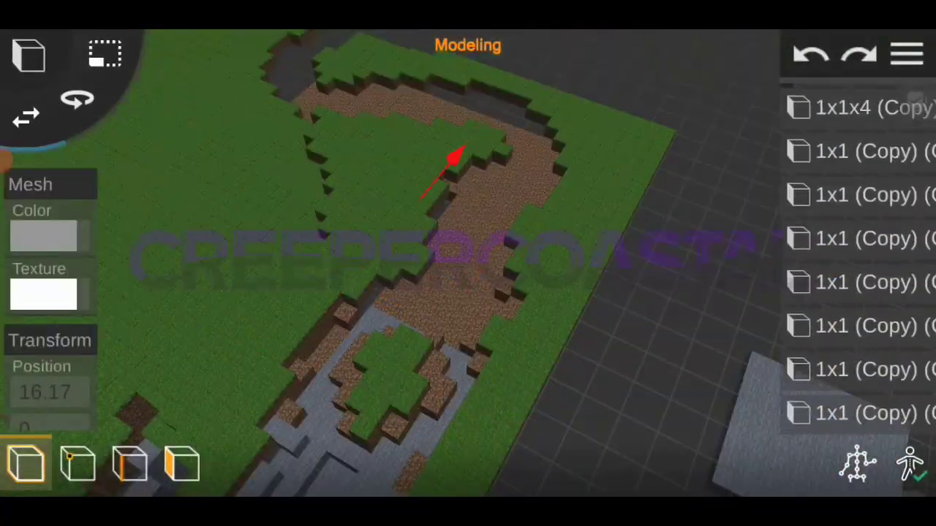
key("BackSpace")
key("BackSpace")
key("BackSpace")
key("BackSpace")
type("2")
key("BackSpace")
type("4")
key("Return")
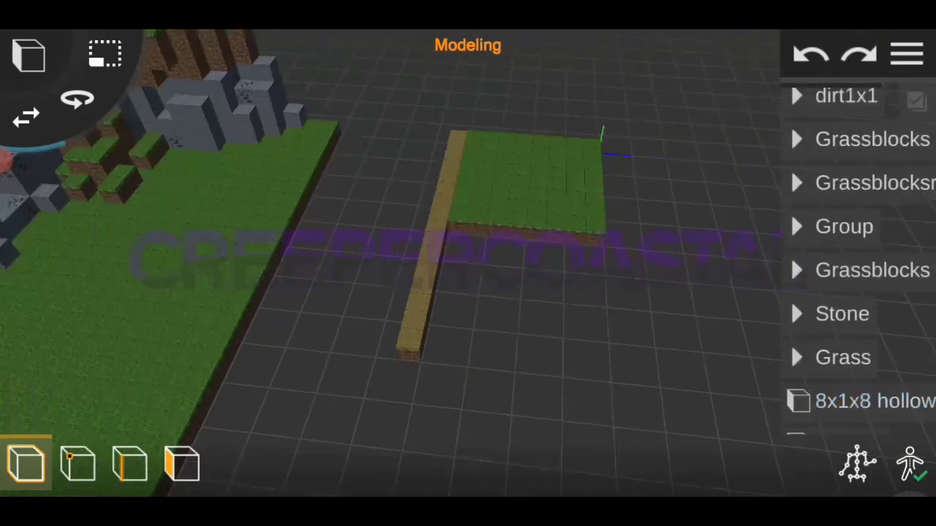
Set the long 16x1x1 bar's Z position to 0
left_click(848, 428)
left_click(49, 403)
key("BackSpace")
type("0")
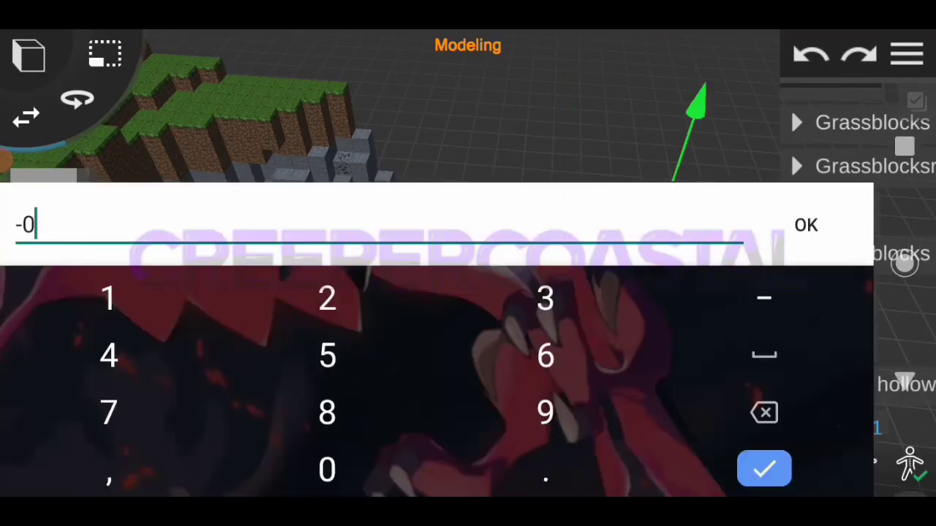
left_click(763, 483)
Duplicate the 16x1x1 bar and move the copy to X position 16
left_click(49, 407)
left_click(819, 468)
left_click(405, 397)
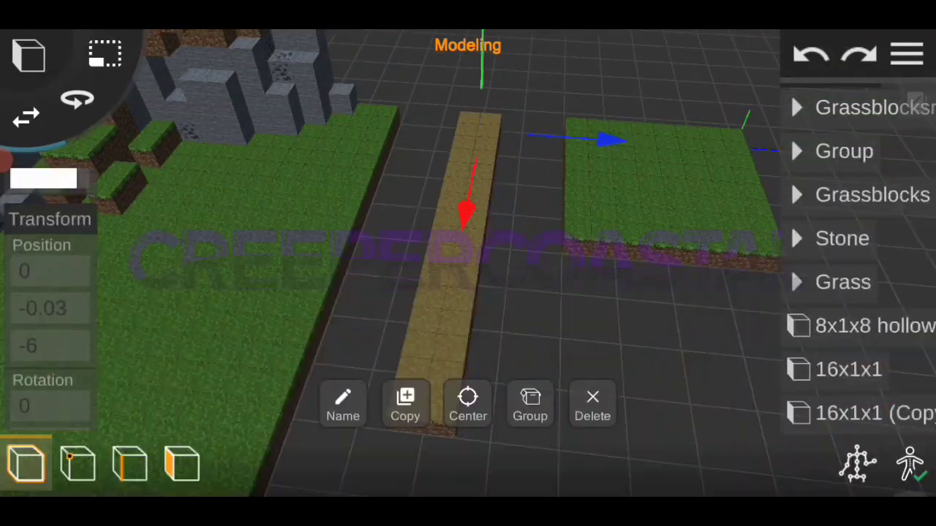
left_click_drag(468, 219, 365, 183)
left_click(343, 397)
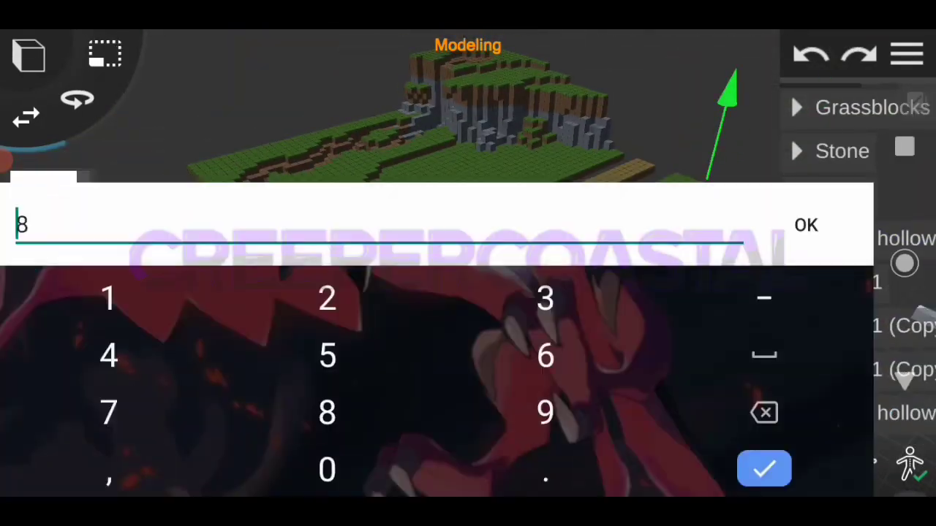
key("BackSpace")
type("6")
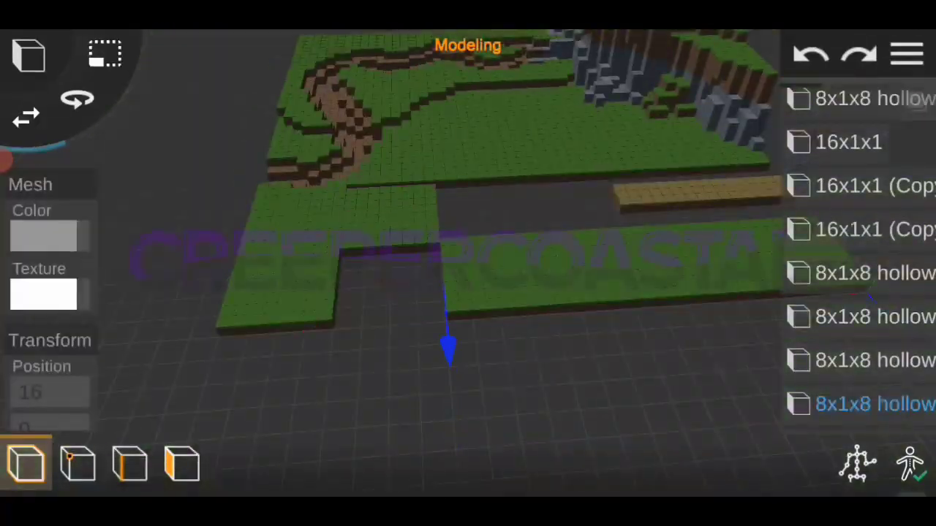
left_click_drag(468, 329, 468, 219)
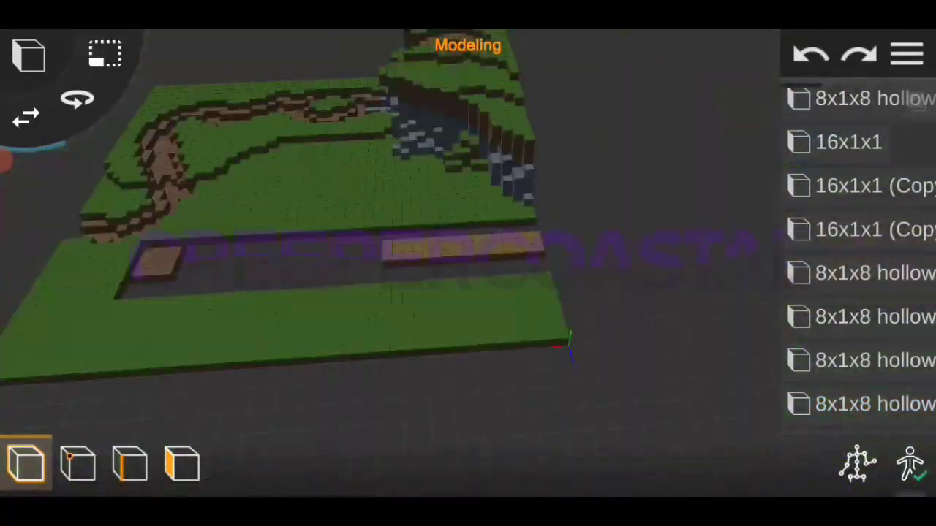
Change a 1x1 dirt block's Z position to a new value starting with 4
left_click(906, 54)
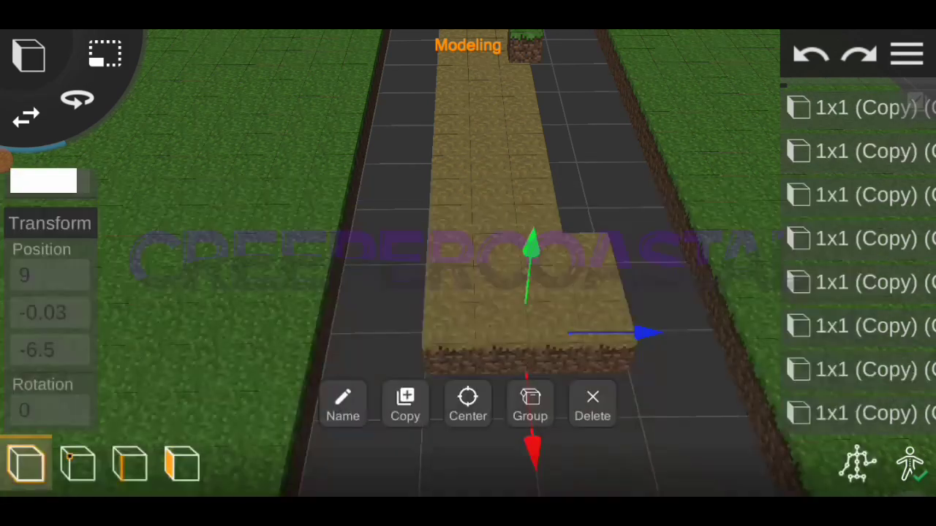
left_click(50, 350)
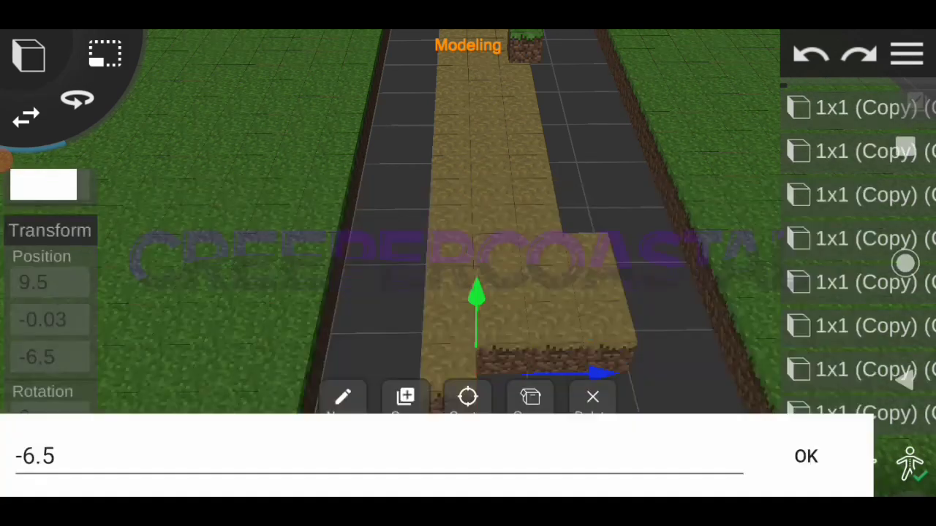
key("BackSpace")
key("BackSpace")
key("BackSpace")
type("4.")
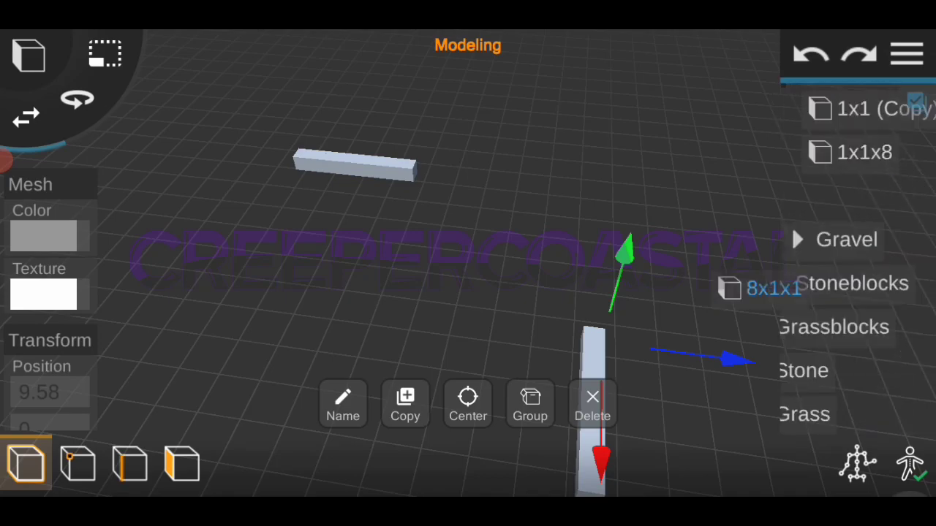
Start importing an image file from the phone through the main menu's Import option
left_click(906, 55)
left_click(835, 297)
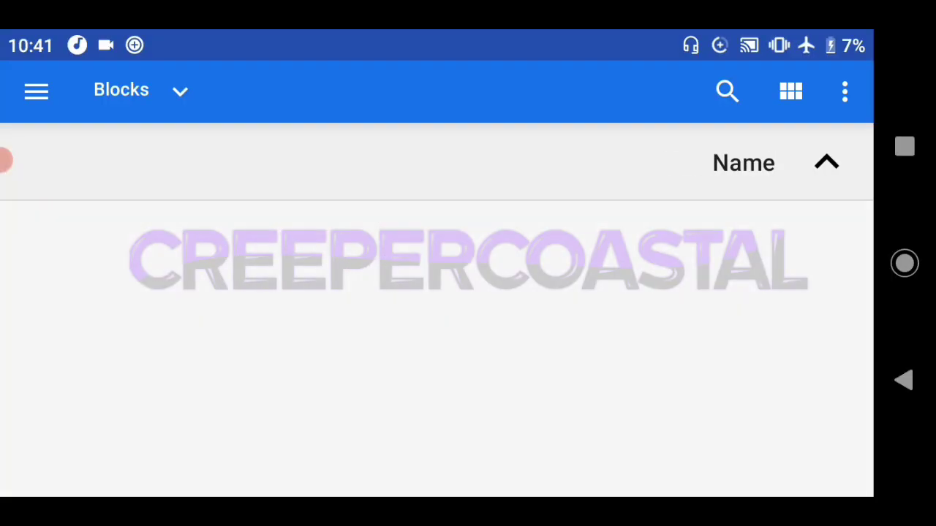
Scroll through the empty Blocks folder in the Android file picker
scroll(494, 300, "down", 10)
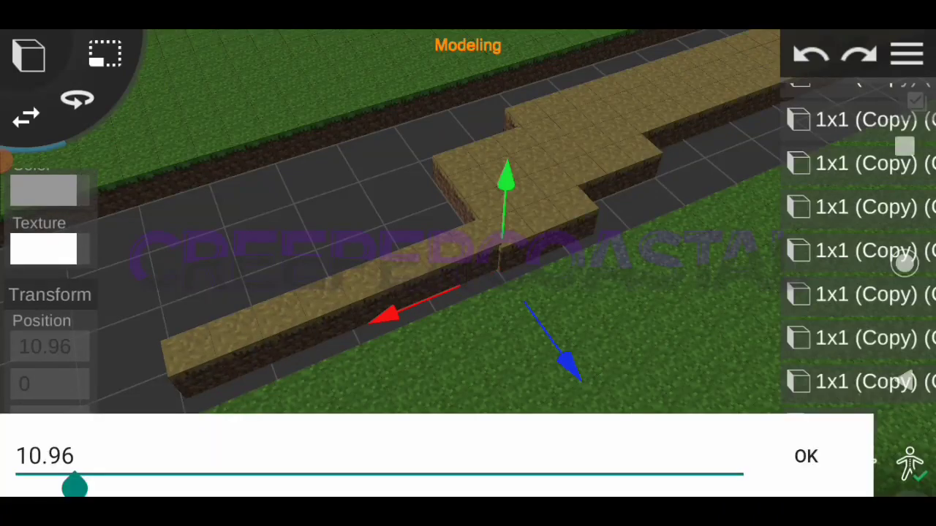
Round the selected dirt path block's Position X to 11
key("Return")
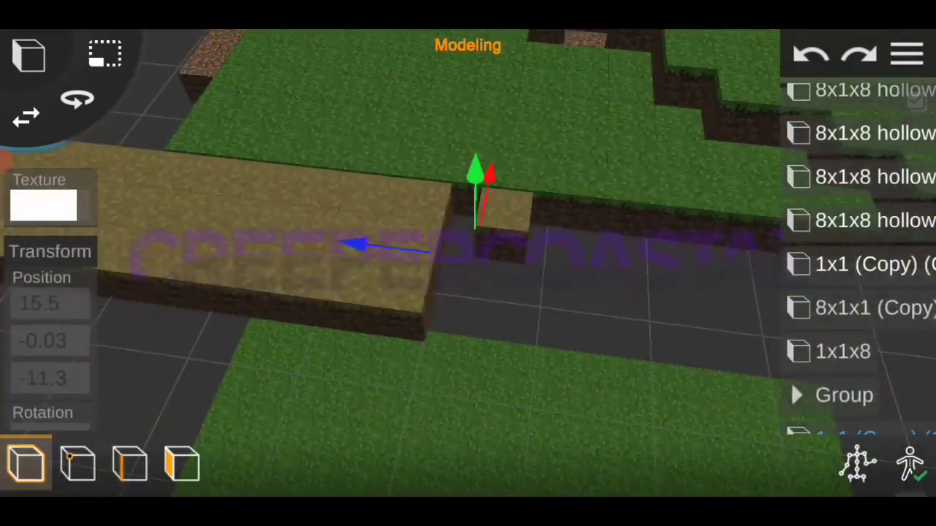
Move the path piece to Position X 15 and Z -13.5
left_click(37, 307)
key("BackSpace")
key("BackSpace")
key("Return")
type("-13")
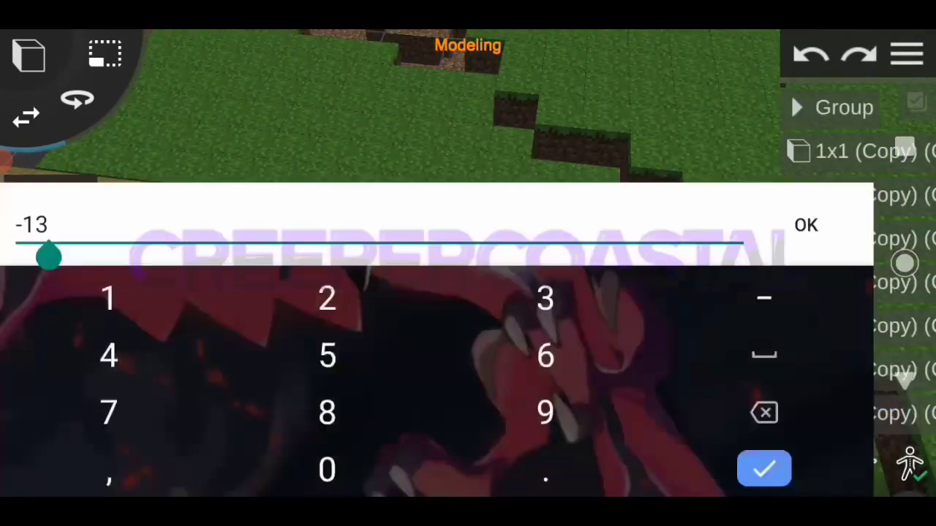
type(".5")
key("Return")
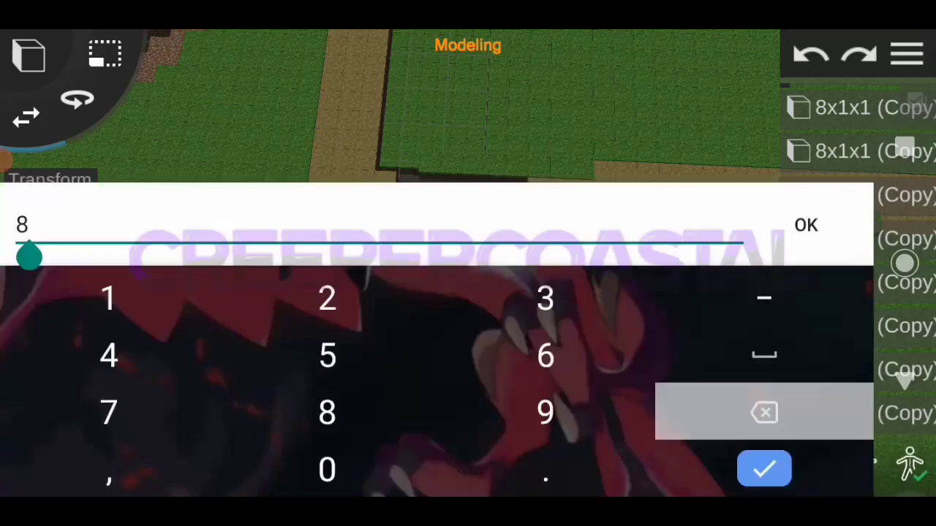
Apply the dirt block's position 15.5, 0, -14 and zoom out over the diorama
left_click(806, 225)
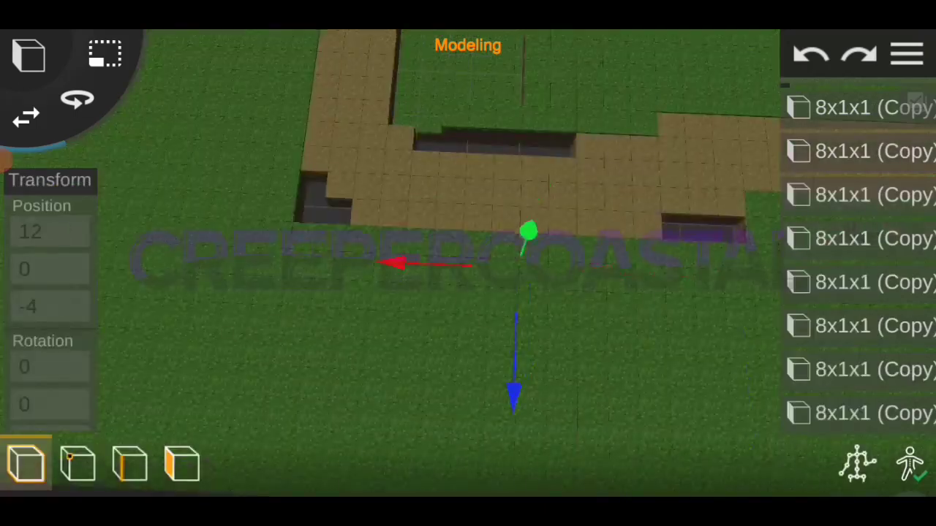
left_click_drag(468, 329, 366, 292)
left_click(906, 55)
Select the 1x1x8 dirt bar and set its Position X to 12.5 along the trench
left_click(511, 329)
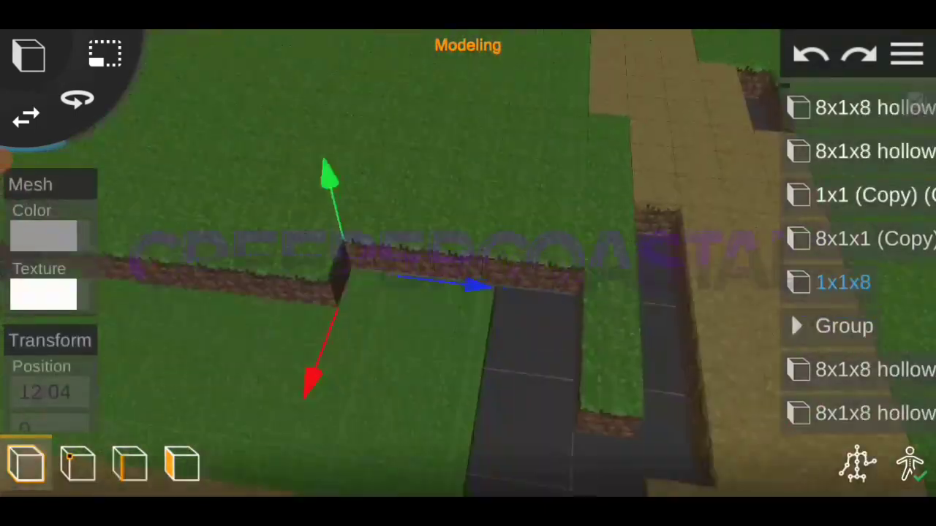
left_click(44, 392)
left_click(764, 479)
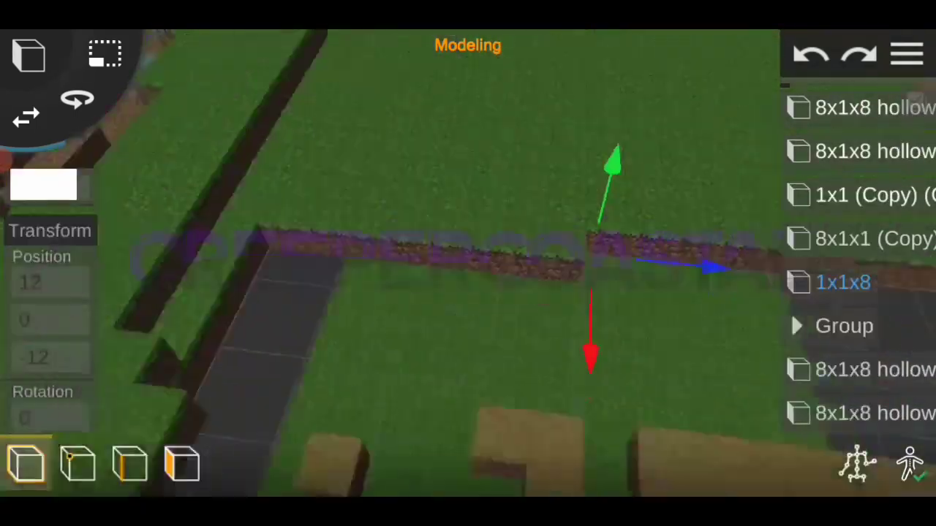
left_click(49, 309)
type(".5")
left_click(804, 455)
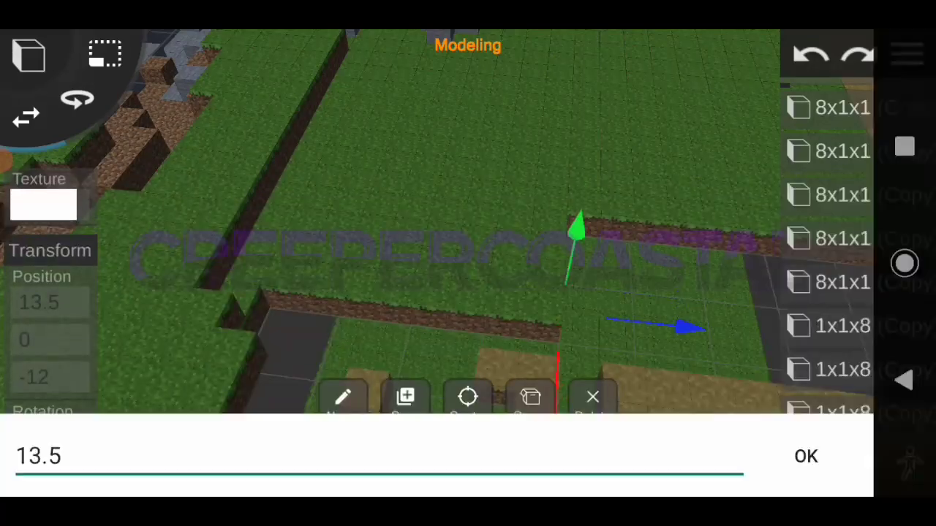
left_click(806, 455)
left_click_drag(468, 219, 365, 183)
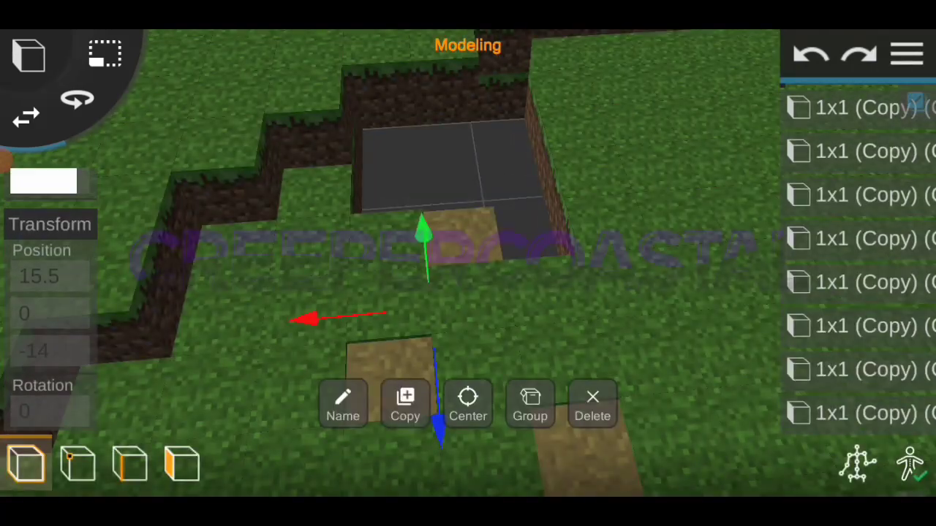
Select the two remaining path blocks beside the trench for alignment at Z -14.5
left_click(578, 307)
left_click(428, 253)
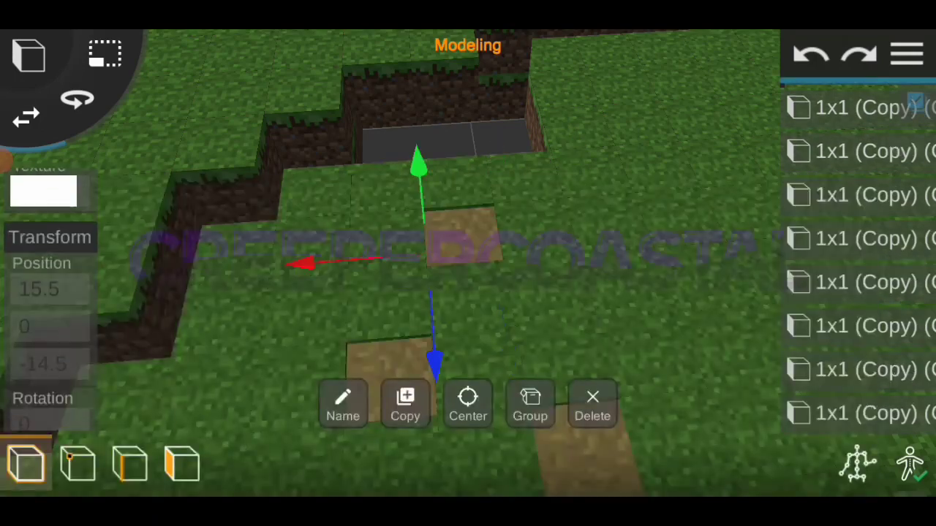